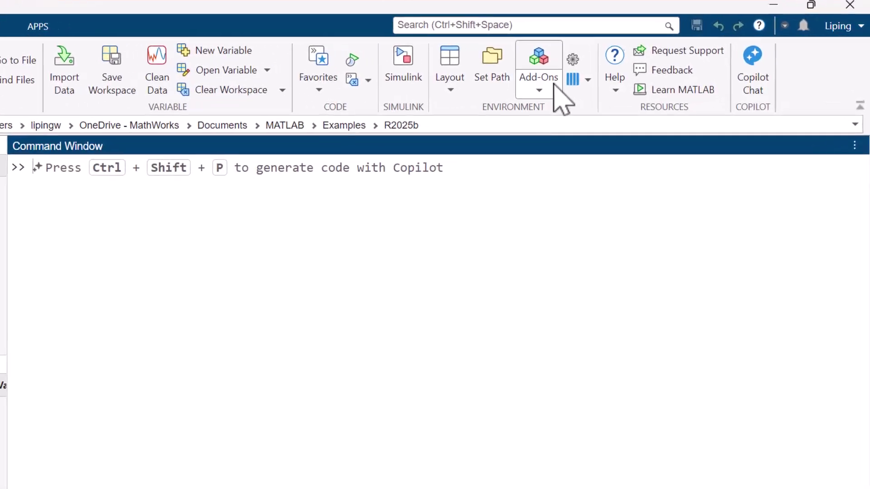
- Search the hardware support packages for 'PLUTO' and open the ADALM-Pluto Radio support package page
click(608, 74)
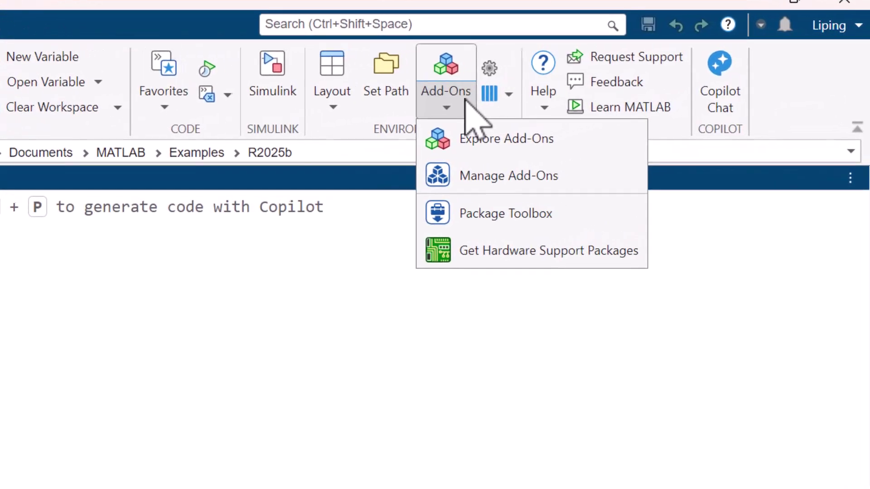
click(489, 245)
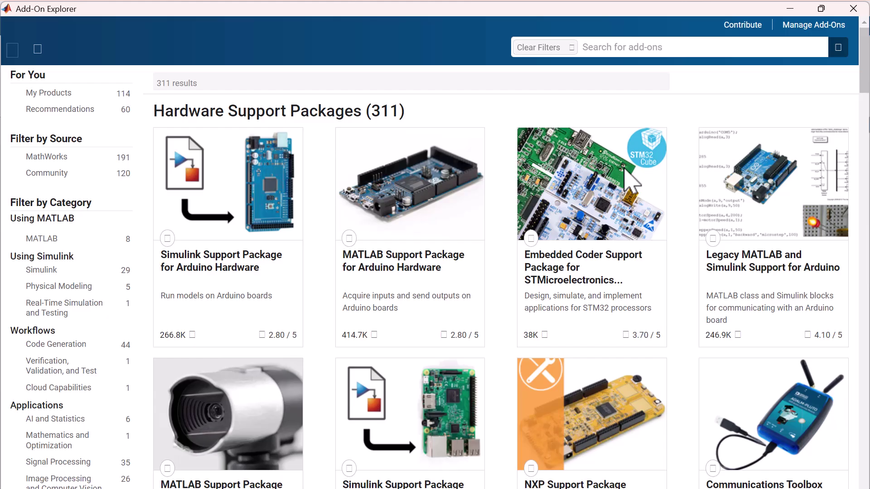
text(PLUTO)
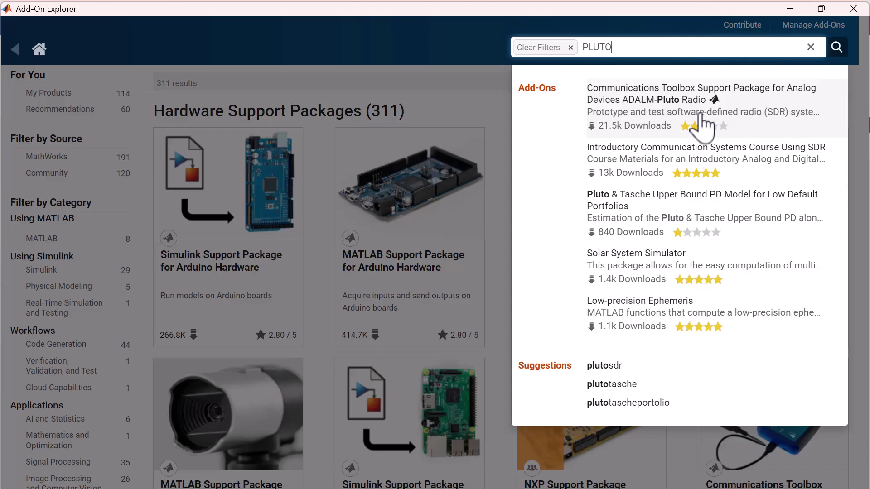
click(701, 128)
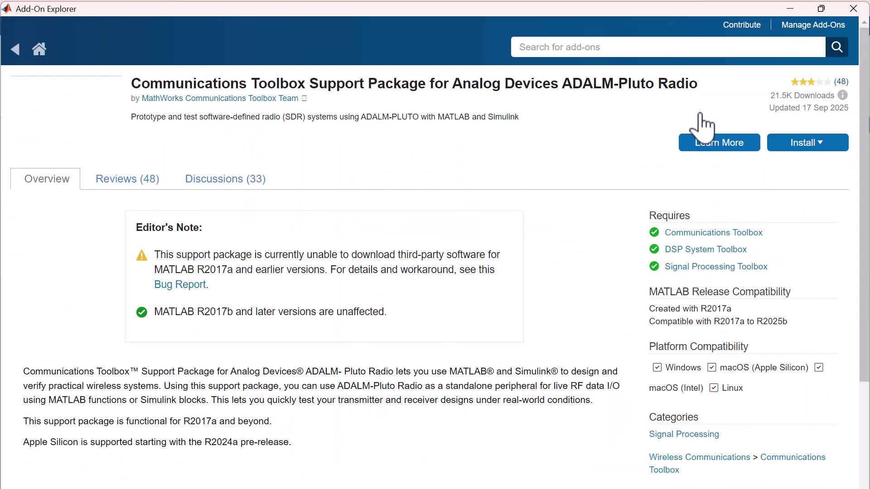
- Install the ADALM-Pluto Radio support package, confirming the selection and accepting third-party software
click(804, 148)
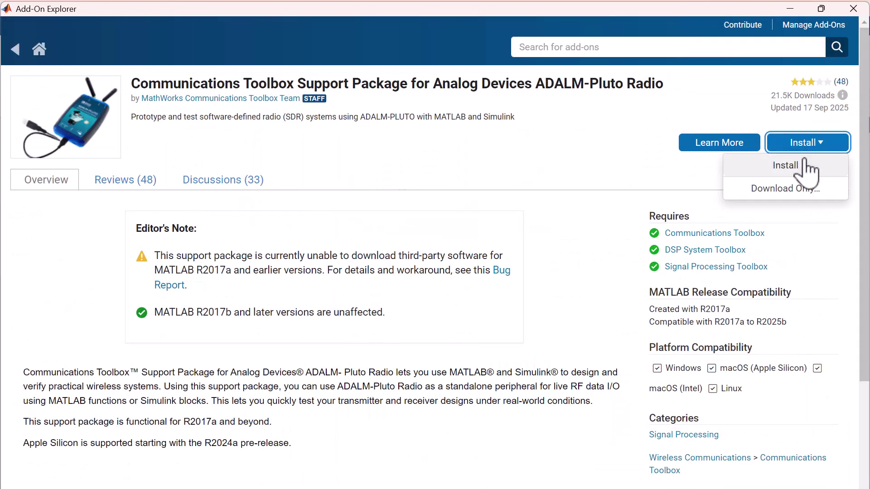
click(804, 161)
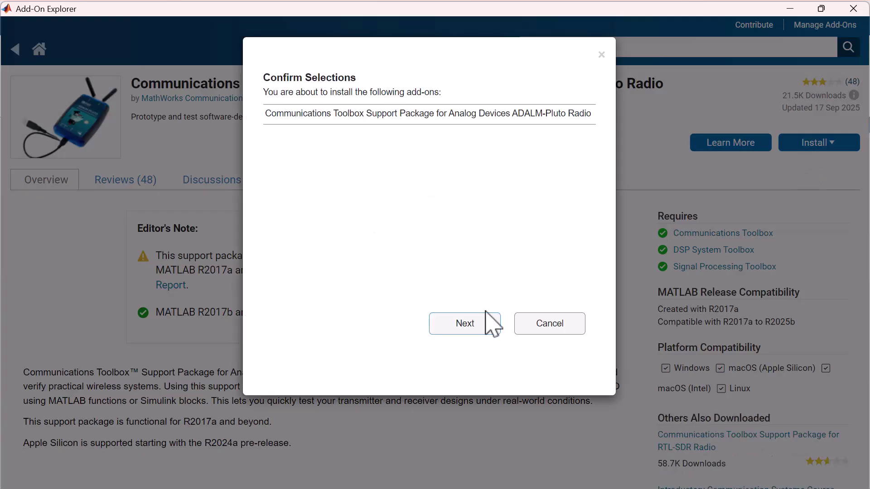
click(488, 321)
click(534, 322)
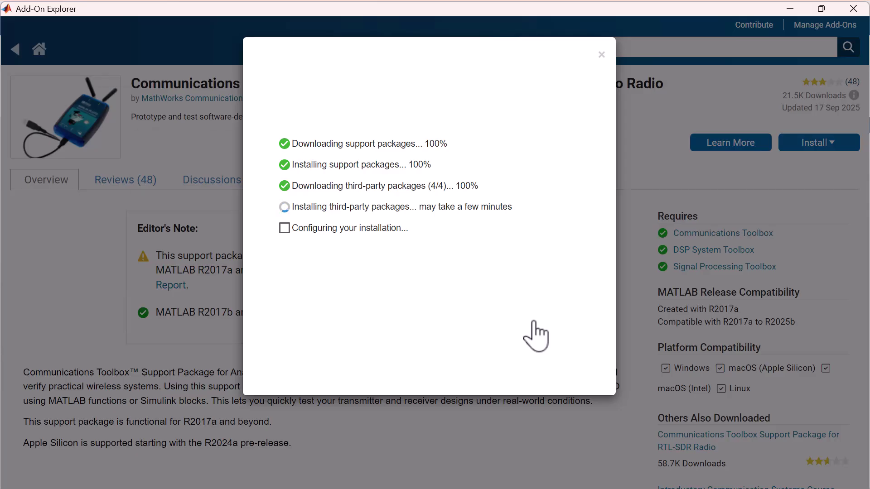
- Complete the Pluto hardware setup with a successful connection test and return to MATLAB
click(474, 324)
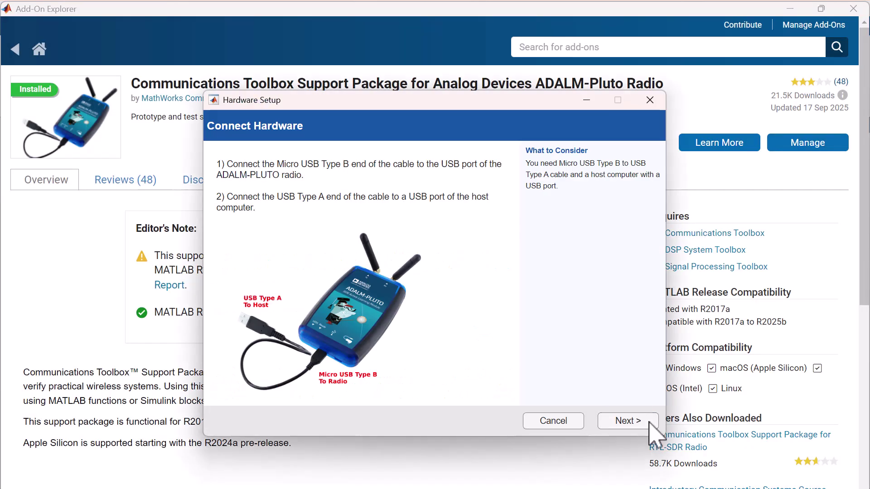
click(648, 421)
click(288, 163)
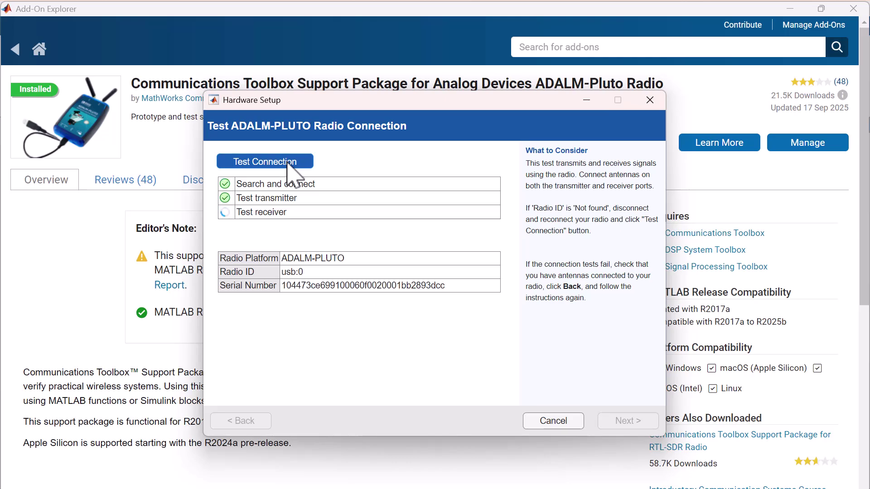
click(616, 422)
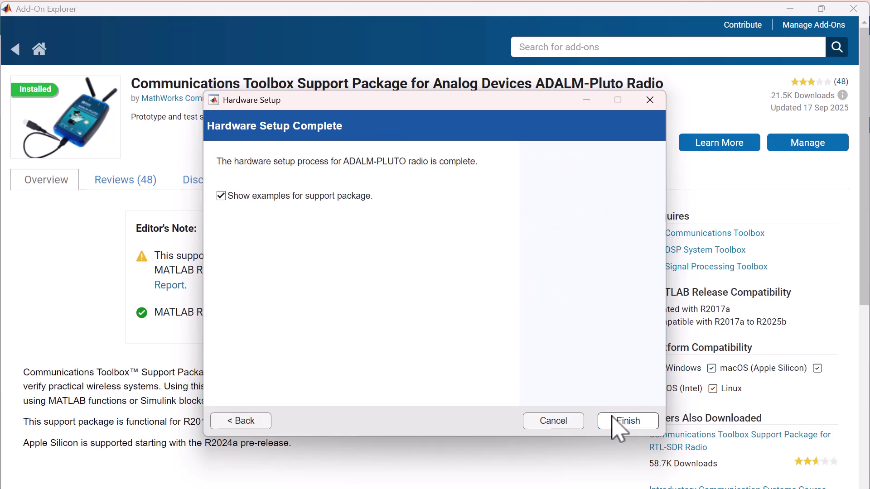
click(221, 196)
click(622, 421)
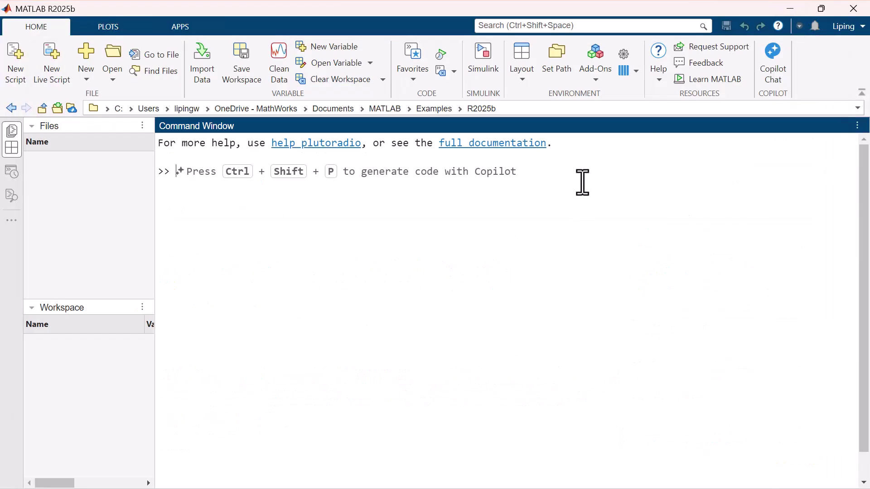
- Run findPlutoRadio to list the connected radio's RadioID usb:0 and serial number
text(f)
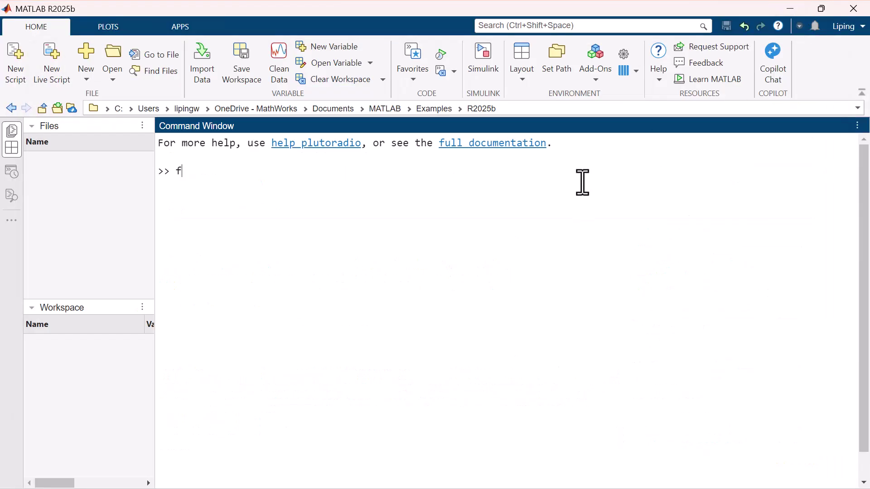
text(indPlu)
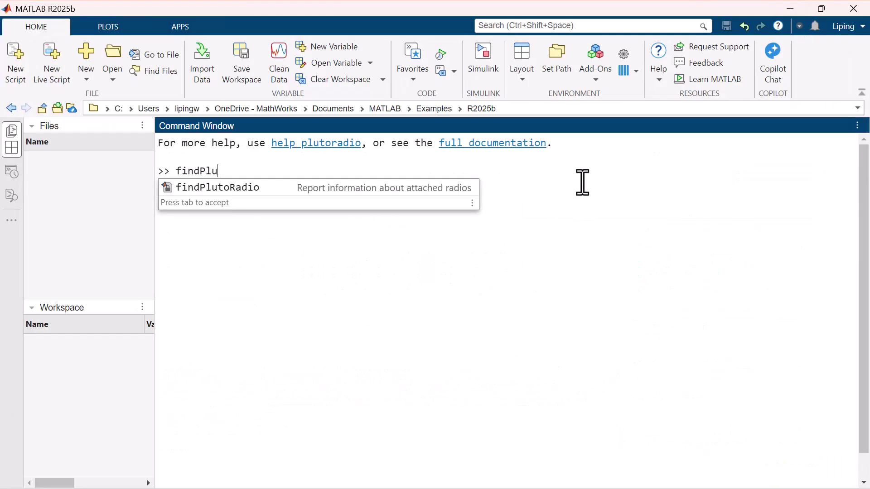
text(toRadio)
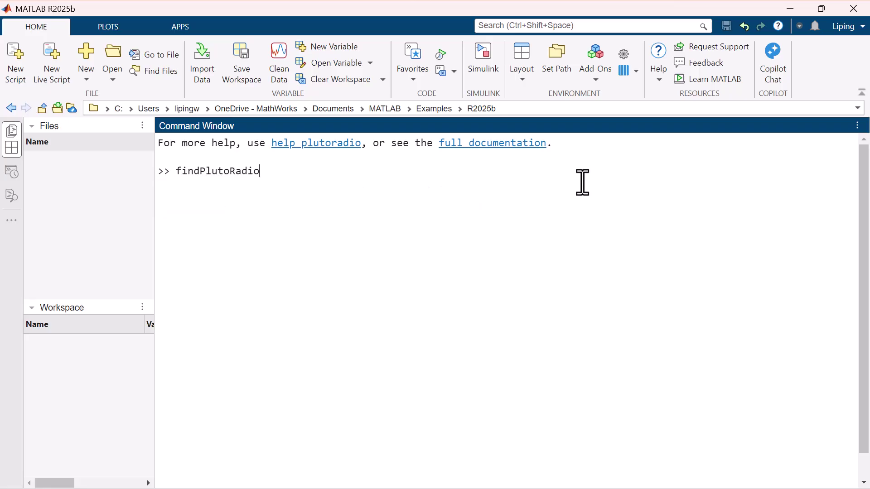
key(Return)
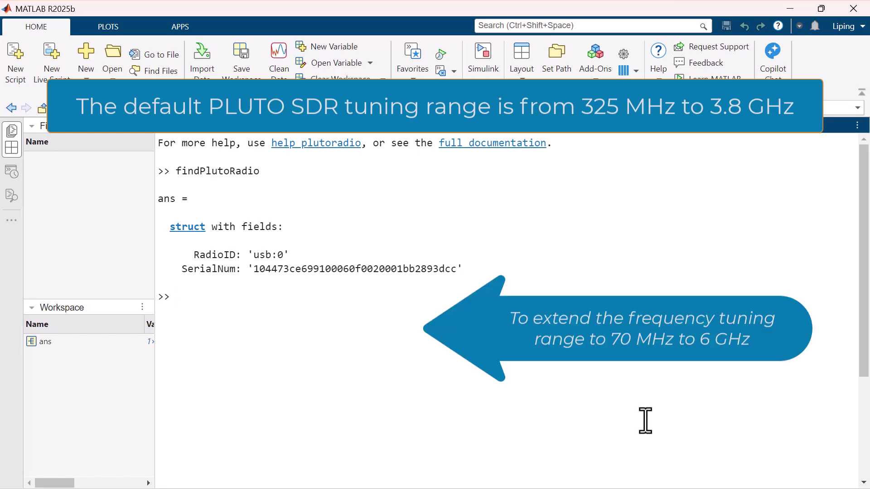
- Run configurePlutoRadio('AD9364') to reconfigure the radio firmware for the AD9364 chipset
text(config)
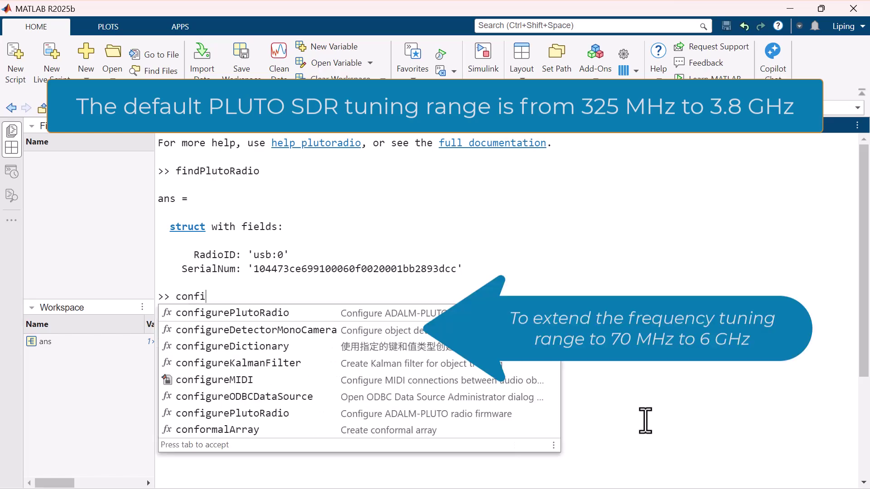
click(298, 313)
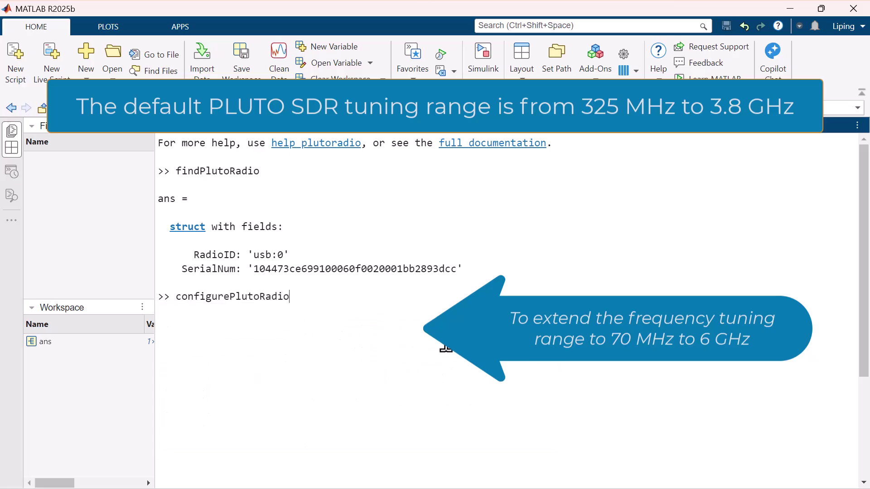
text(())
key(Left)
text(')
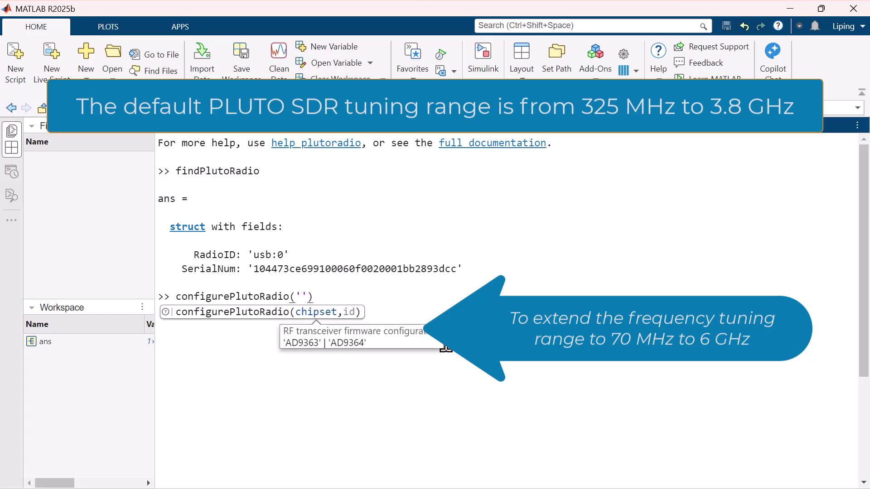
text(AD9364)
key(Return)
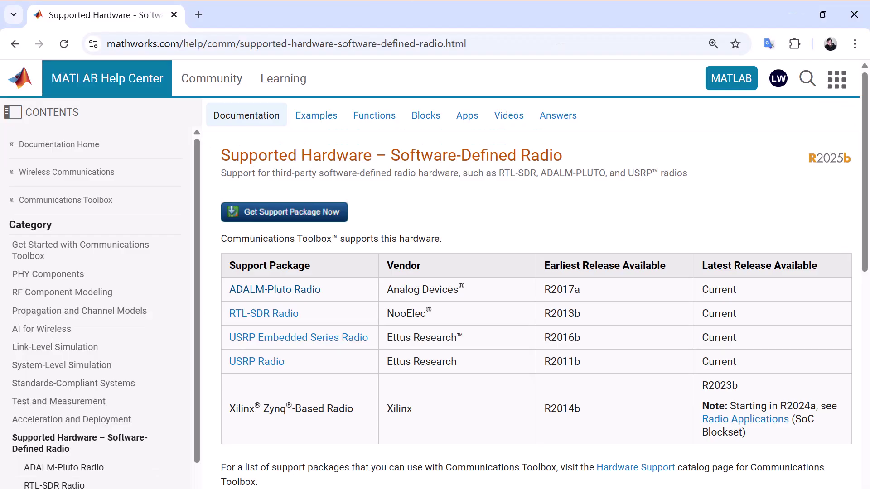
- Browse the ADALM-Pluto documentation's application examples to the FM Broadcast Receiver in Simulink example
click(307, 291)
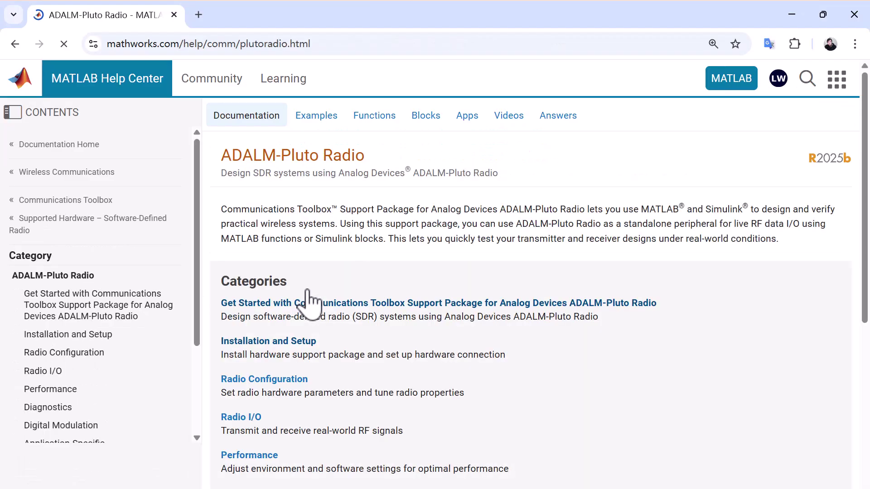
scroll(310, 301, down, 3)
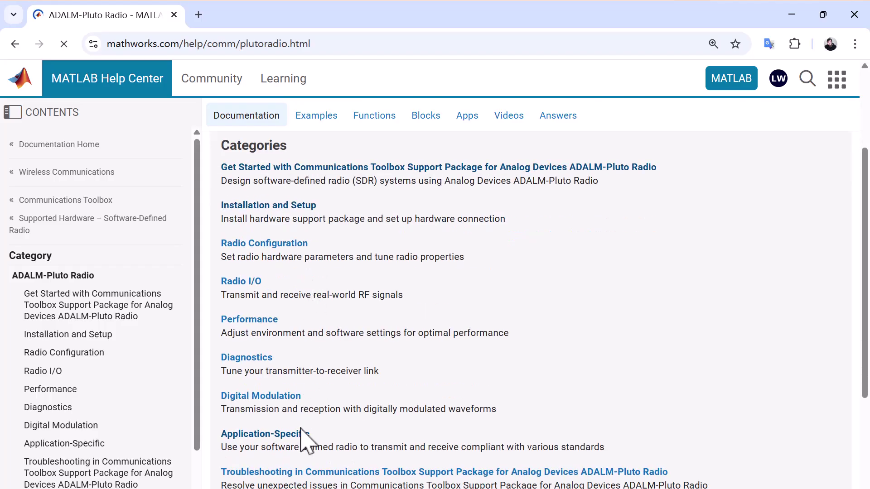
click(300, 434)
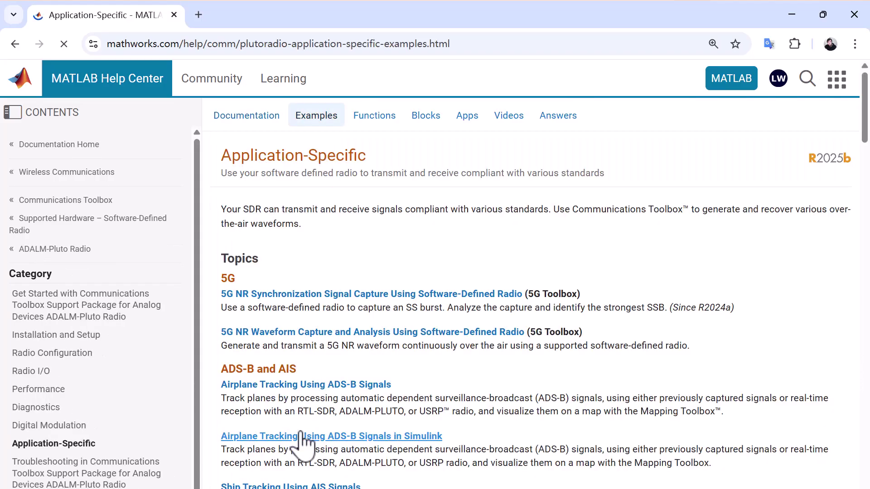
scroll(754, 303, down, 7)
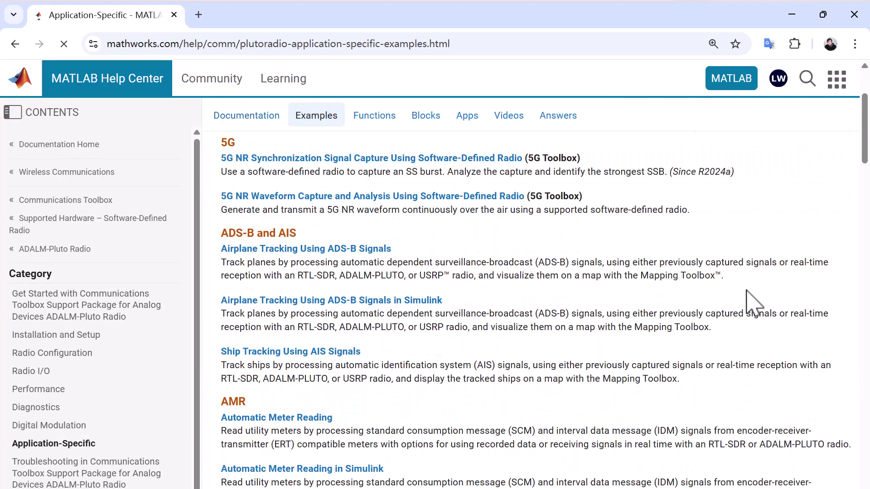
scroll(755, 303, down, 6)
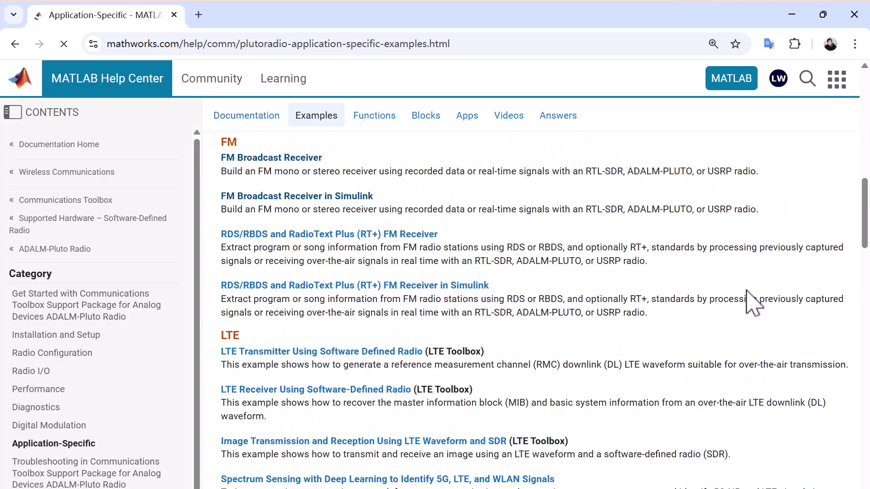
click(370, 197)
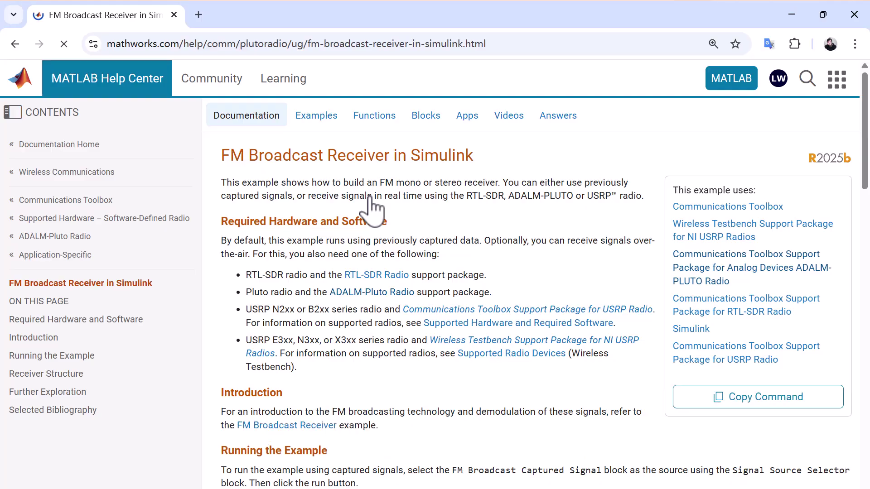
- Run the copied openExample command in MATLAB, then run the section that opens the receiver model
click(724, 397)
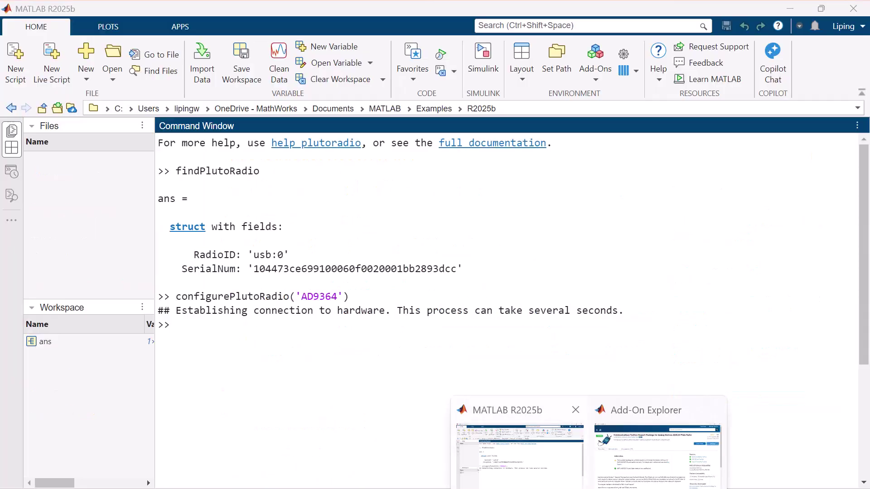
click(516, 453)
key(ctrl+v)
key(Return)
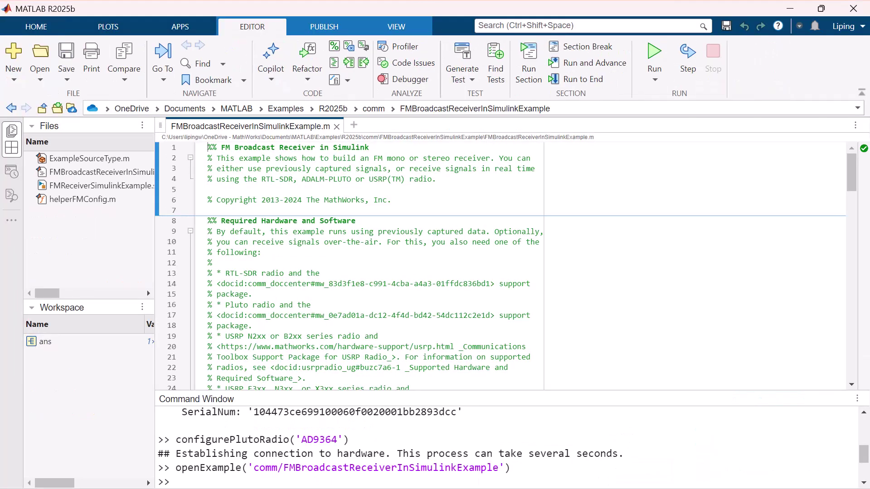
scroll(532, 304, down, 15)
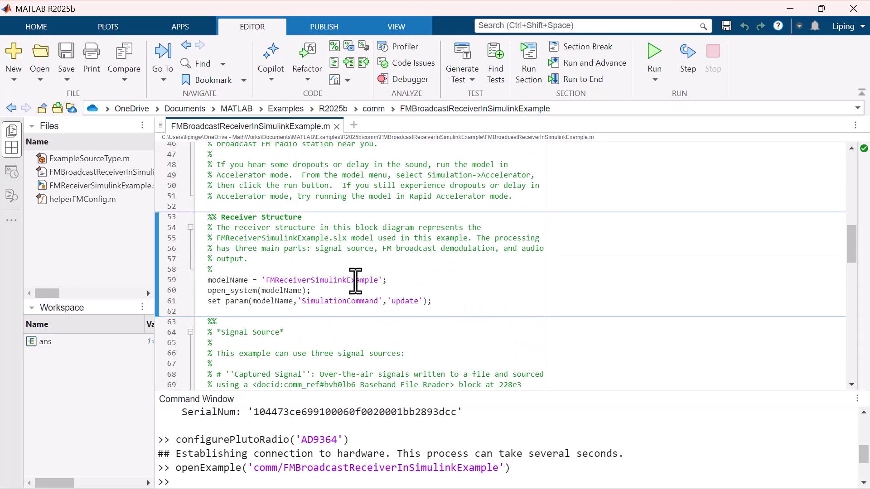
click(528, 73)
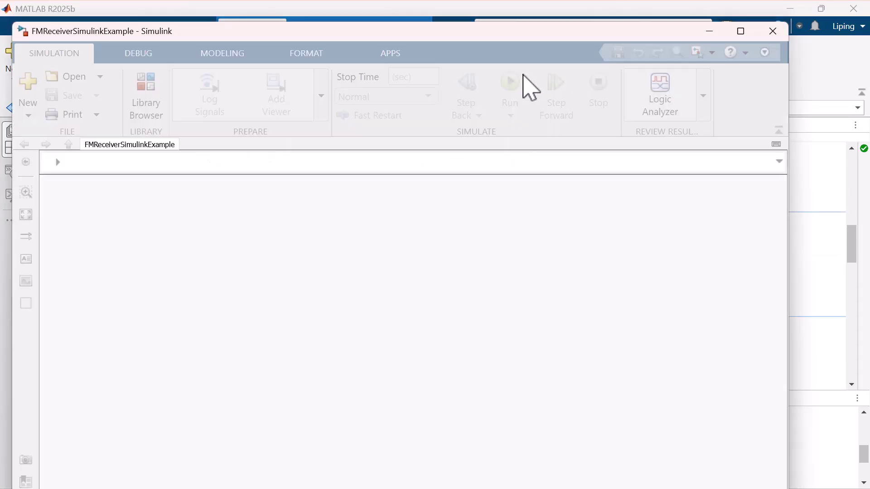
- Maximize the model and inspect the Baseband File Reader, FM Broadcast and Audio Device Writer blocks
click(740, 30)
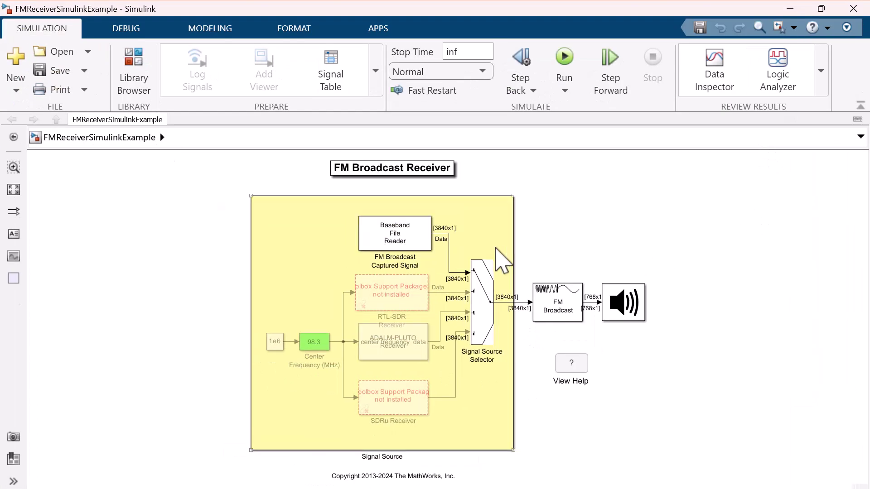
click(420, 238)
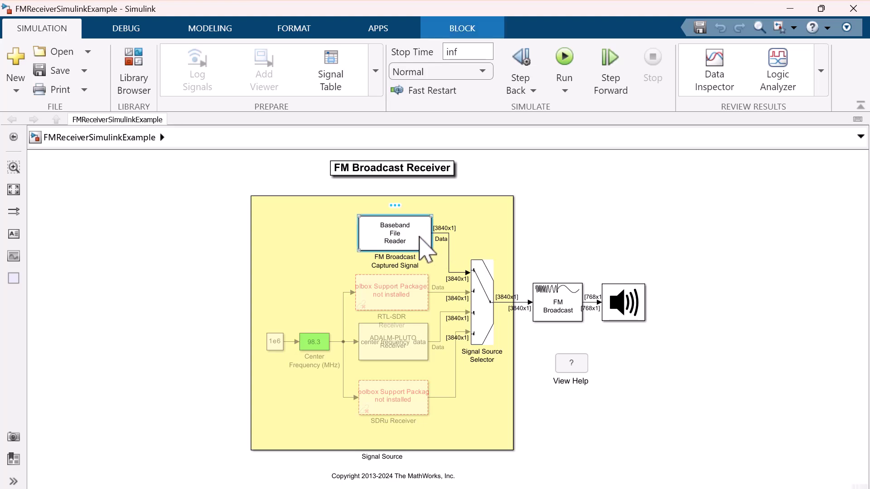
click(569, 318)
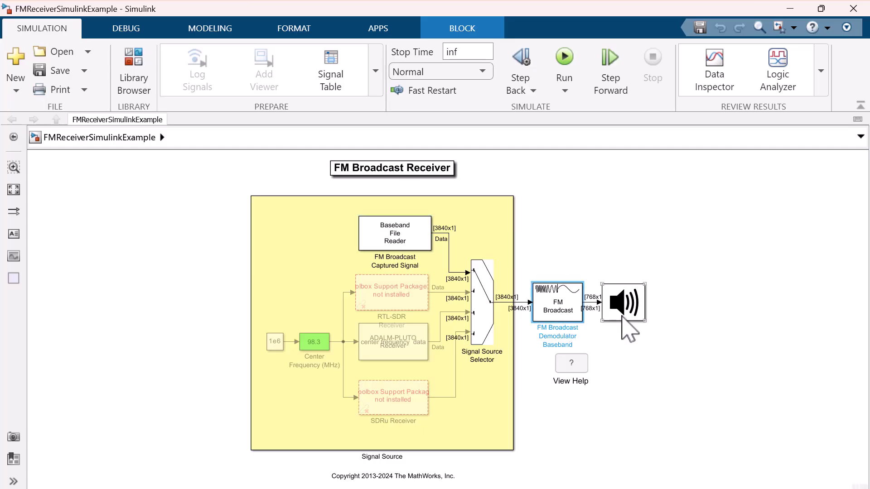
click(622, 317)
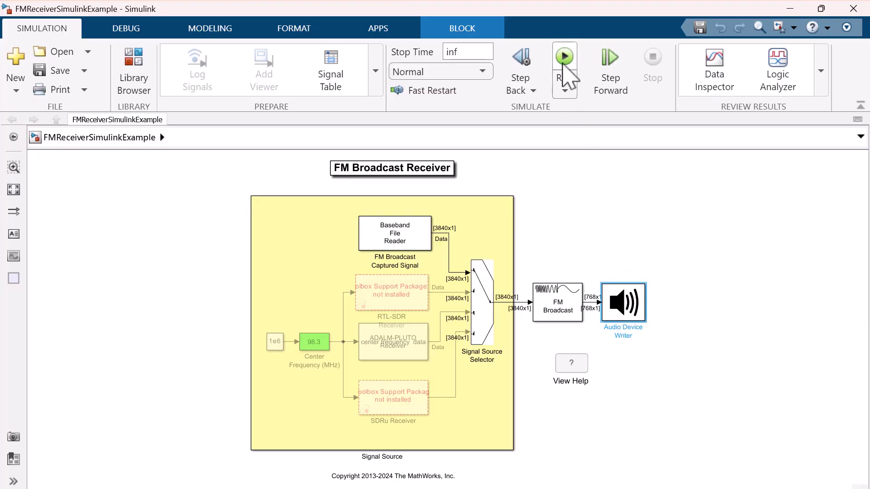
- Simulate the receiver on the captured baseband data for about ten seconds, then stop it
click(565, 57)
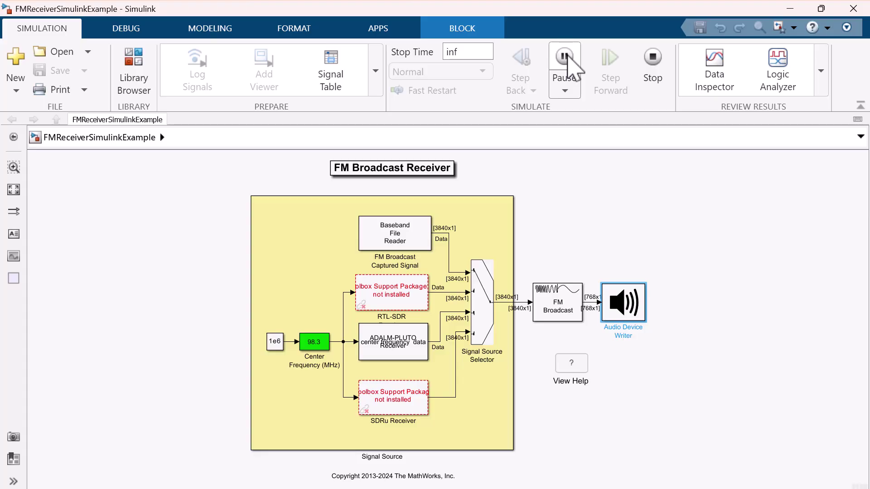
click(661, 57)
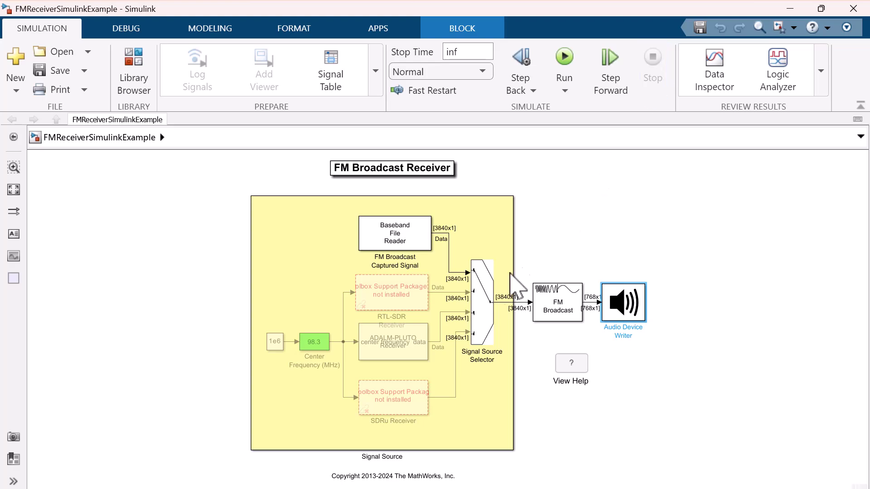
- Switch the Signal Source Selector to input 3, the ADALM-PLUTO receiver
click(486, 320)
double_click(486, 321)
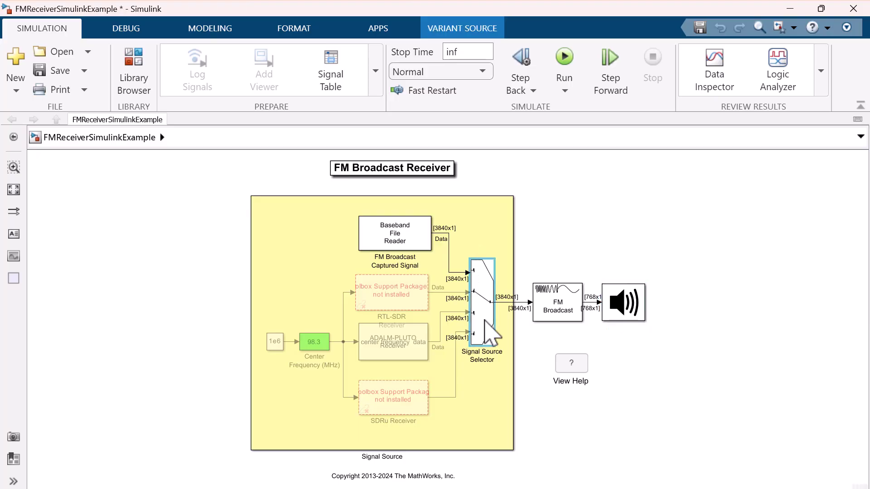
double_click(486, 321)
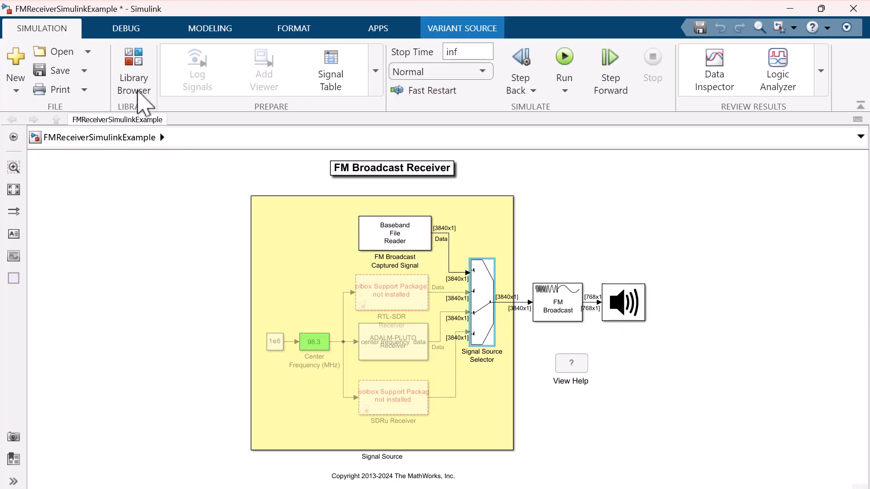
- Save the model, close it, and reopen it via Run Section in MATLAB
click(84, 70)
click(45, 110)
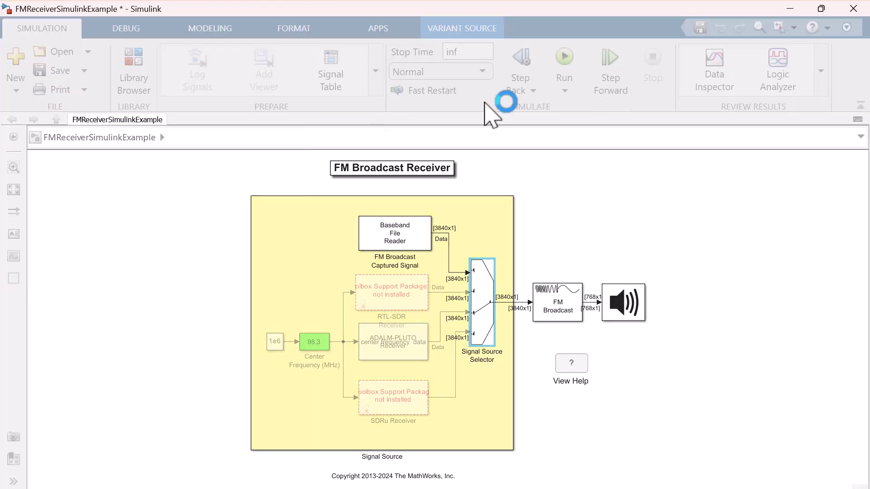
click(853, 9)
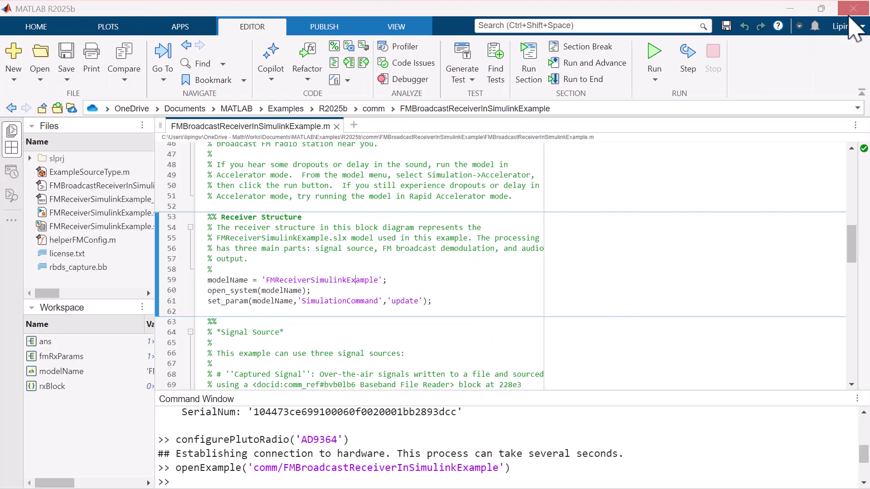
click(527, 78)
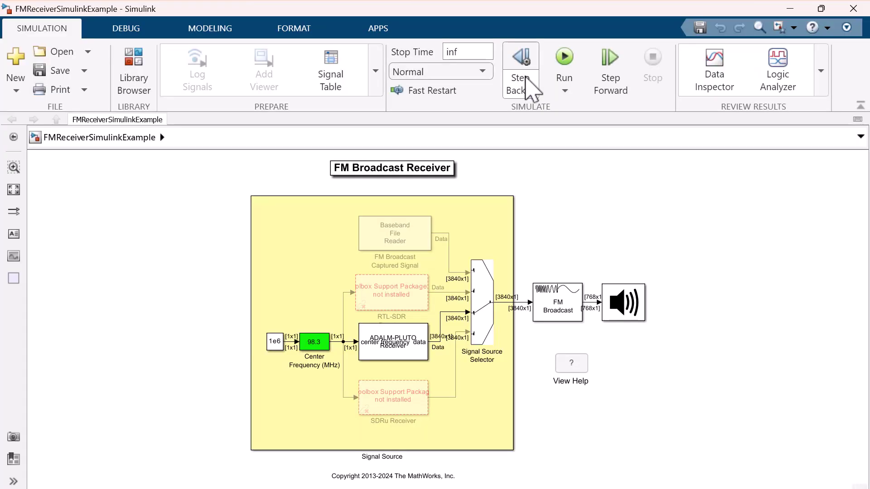
- Open the ADALM-PLUTO Receiver parameters, match RadioID usb:0, and review 228000 Hz rate and 3840-sample frames
double_click(416, 346)
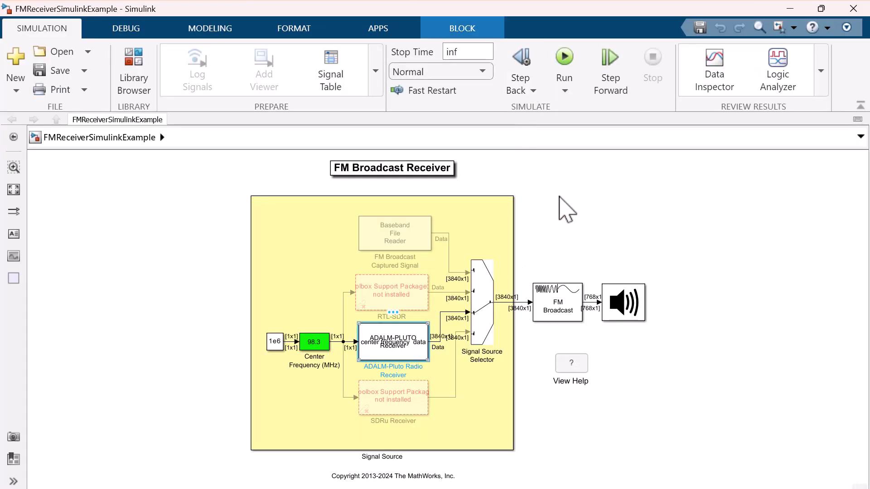
mouse_move(392, 484)
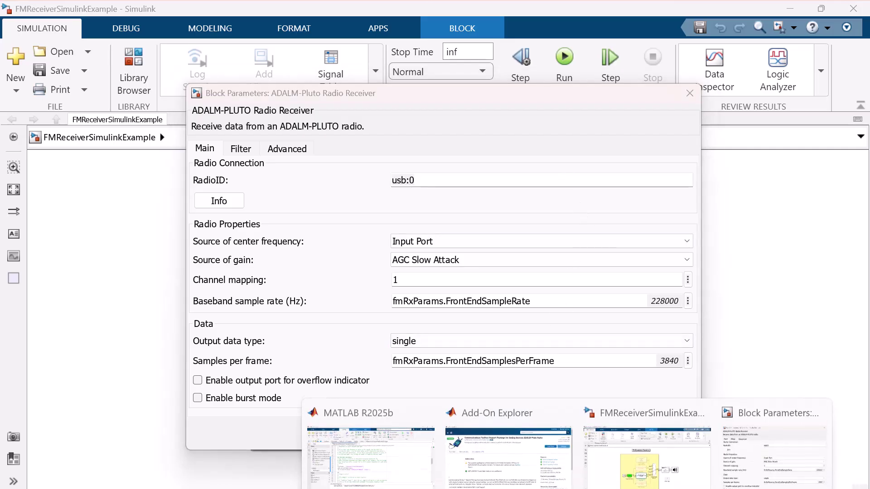
click(380, 437)
scroll(380, 437, up, 2)
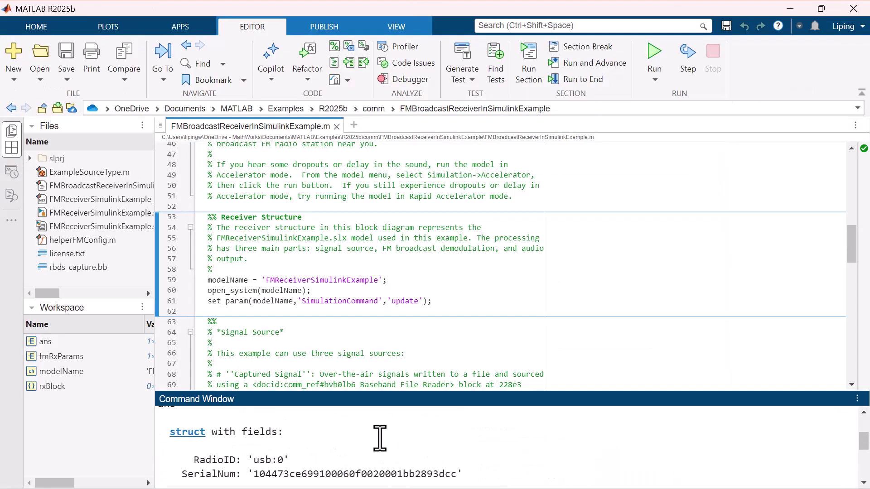
drag(254, 459, 284, 459)
mouse_move(380, 487)
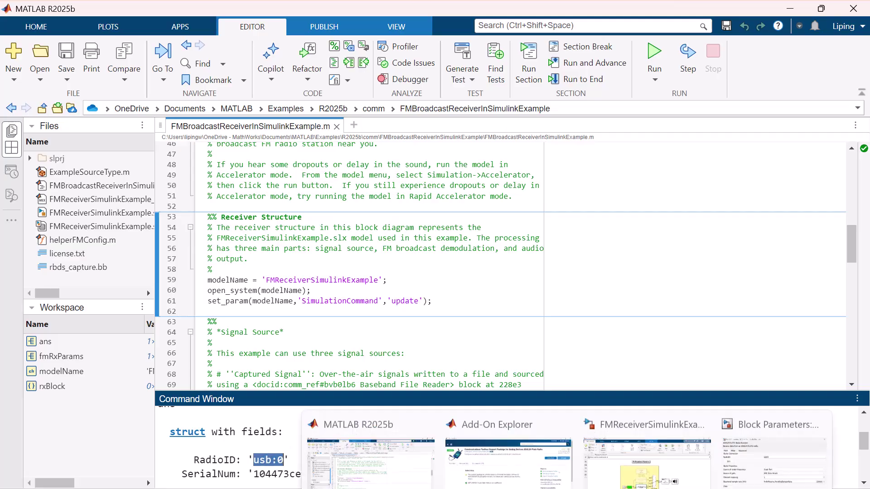
click(774, 448)
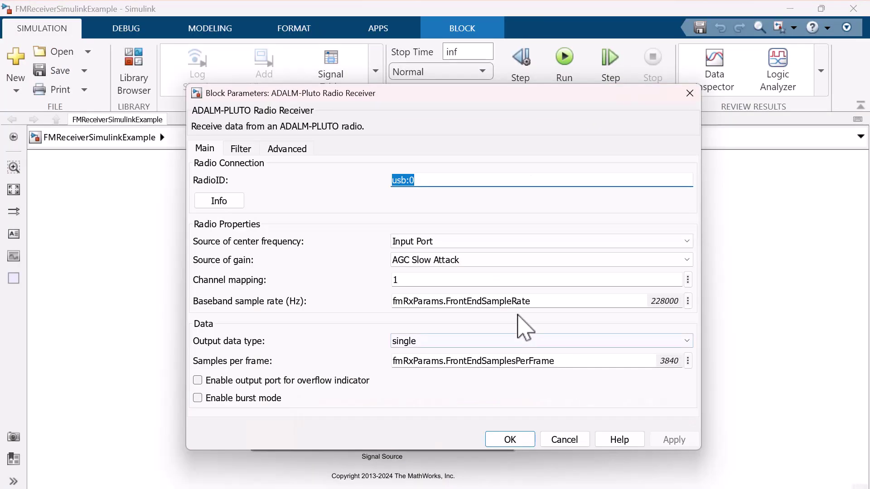
triple_click(534, 300)
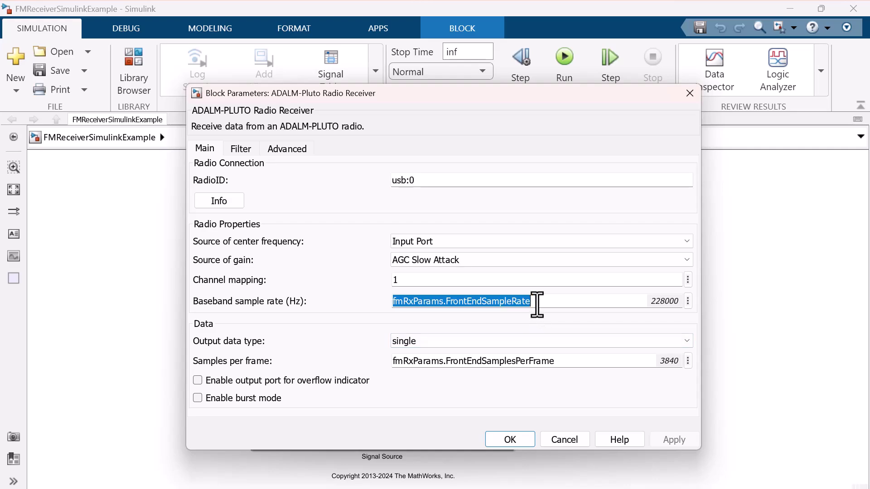
triple_click(559, 362)
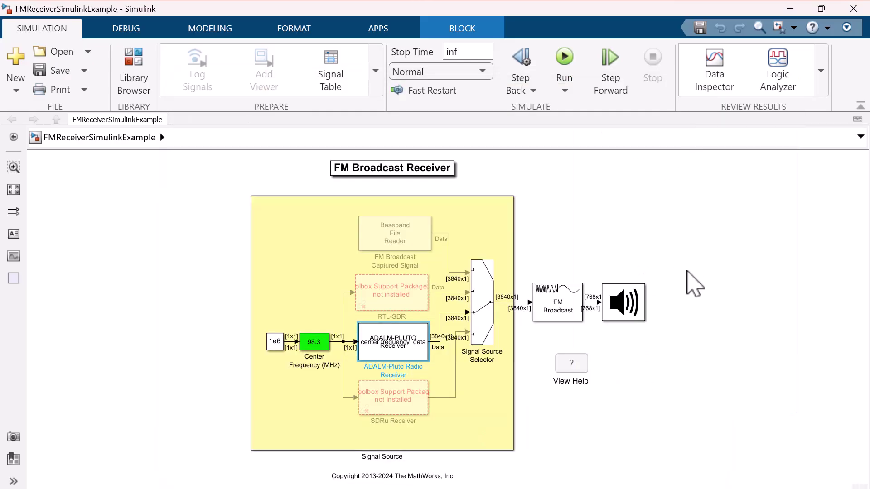
- Check the helperFMConfig call in the model's PreLoadFcn callback, then open helperFMConfig.m in the editor
right_click(689, 278)
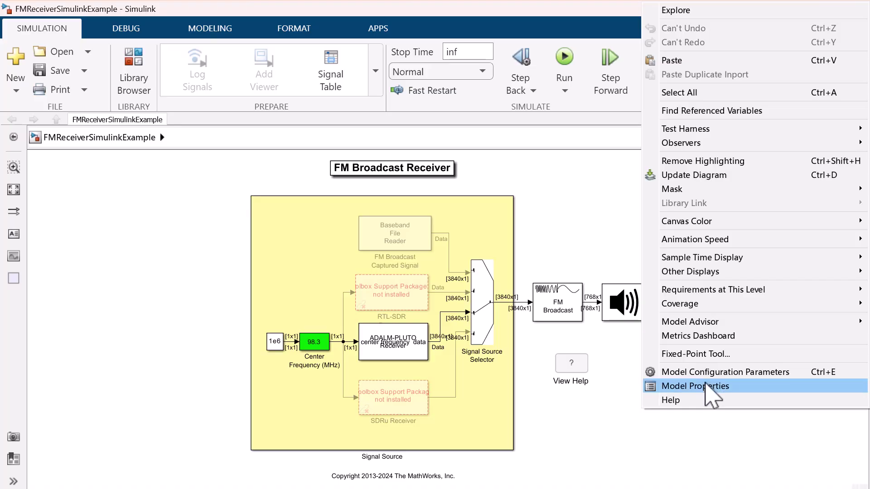
click(711, 395)
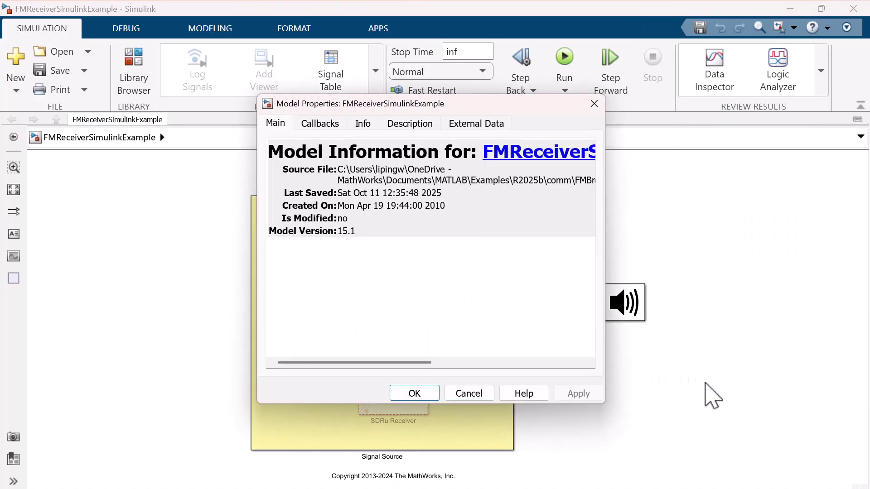
click(321, 124)
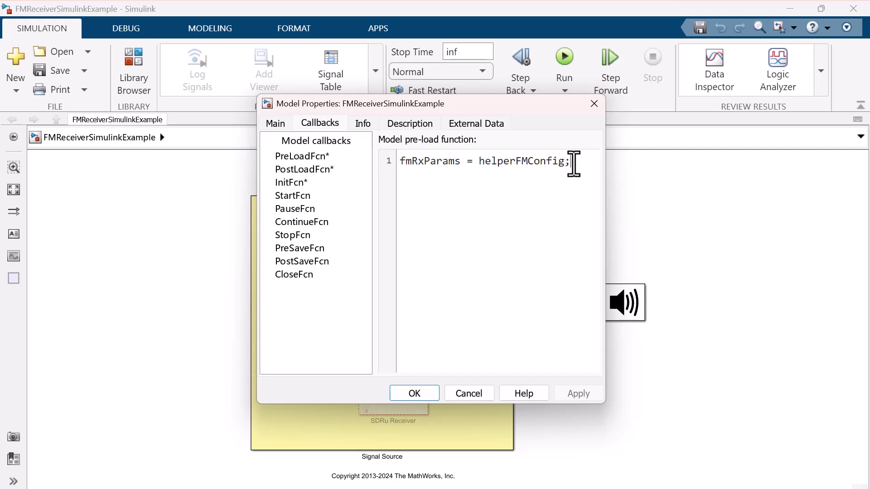
drag(571, 162, 390, 161)
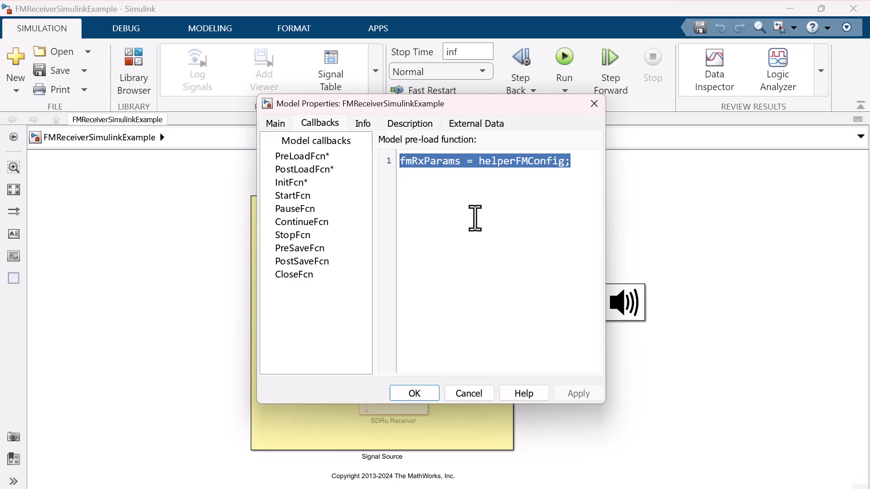
click(414, 393)
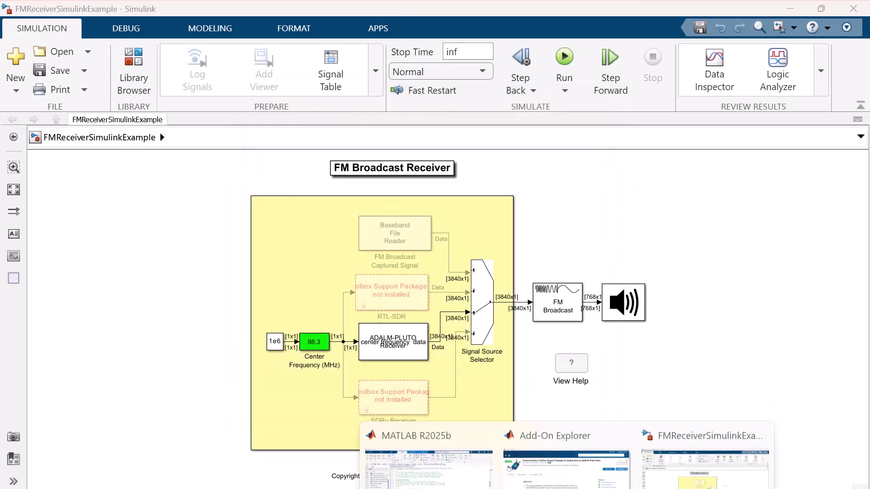
click(468, 469)
double_click(125, 242)
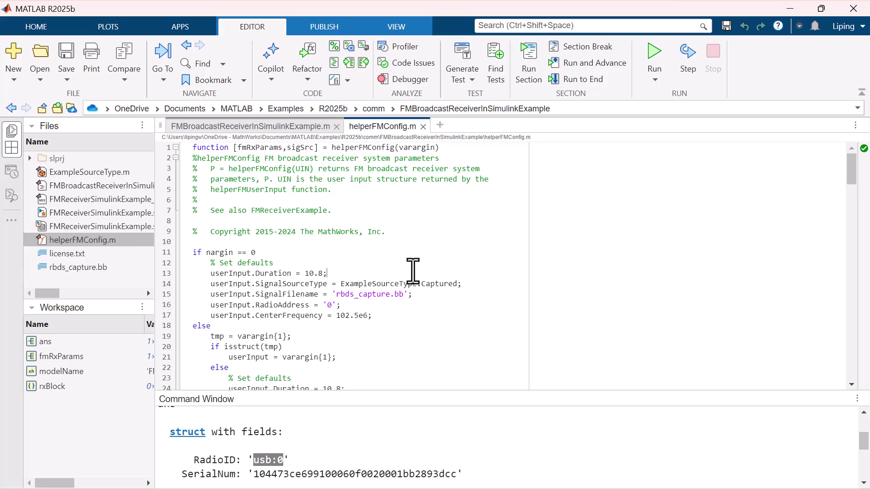
- Locate the PlutoSDRRadio case in helperFMConfig.m and highlight sdrrx on line 63
scroll(413, 271, down, 9)
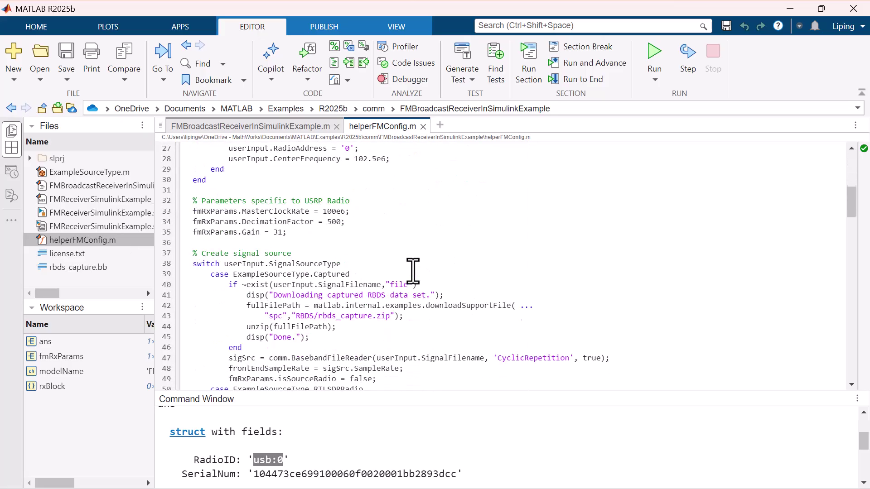
scroll(413, 271, down, 2)
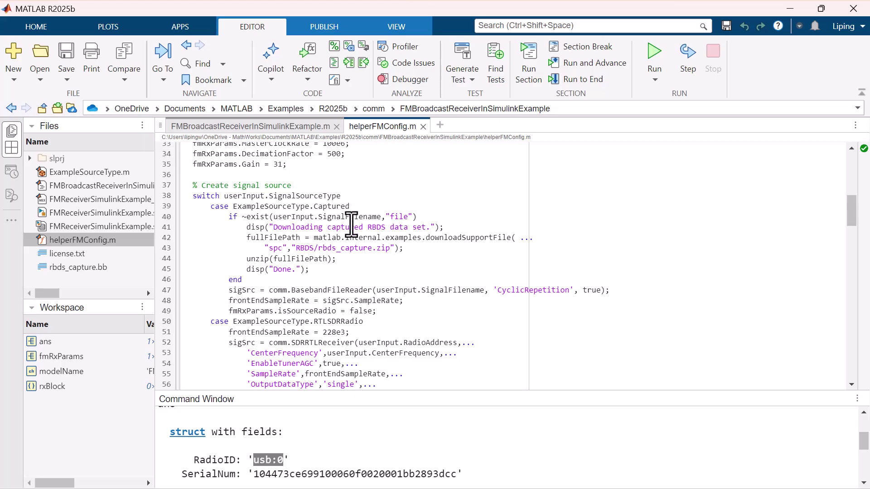
drag(351, 195, 185, 197)
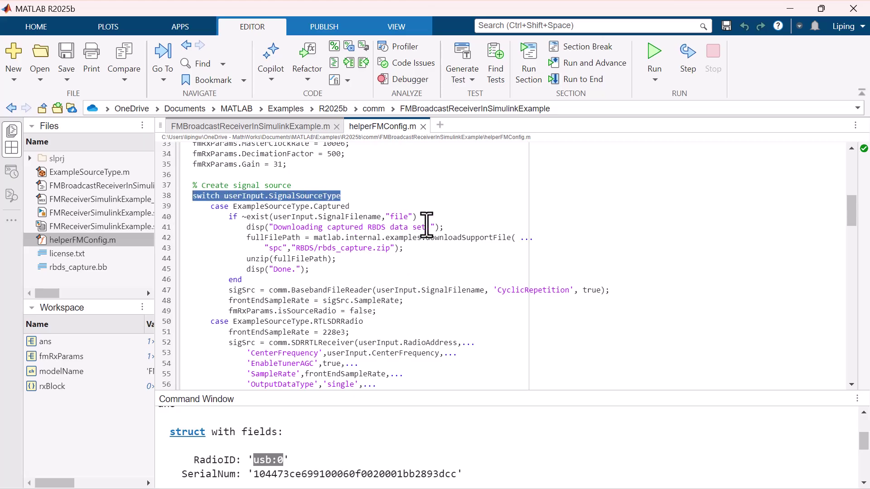
scroll(493, 236, down, 9)
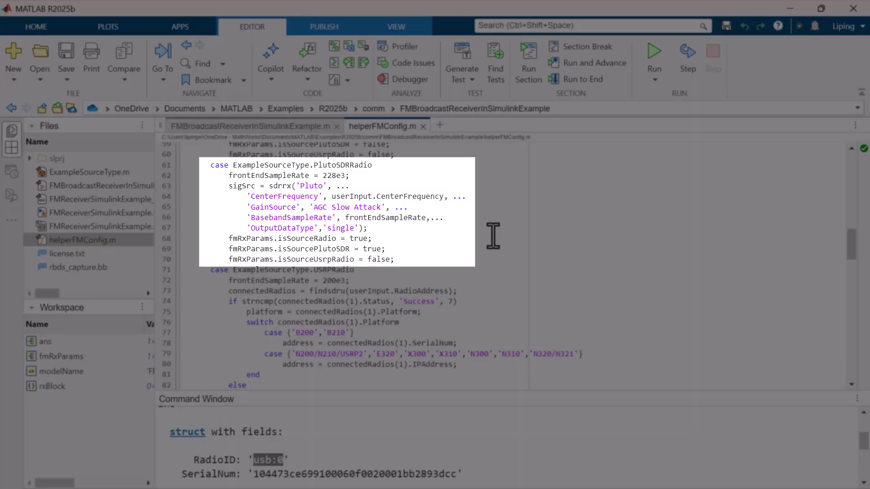
double_click(286, 186)
click(510, 425)
- Clear the Command Window and display the help for sdrrx
key(ctrl+l)
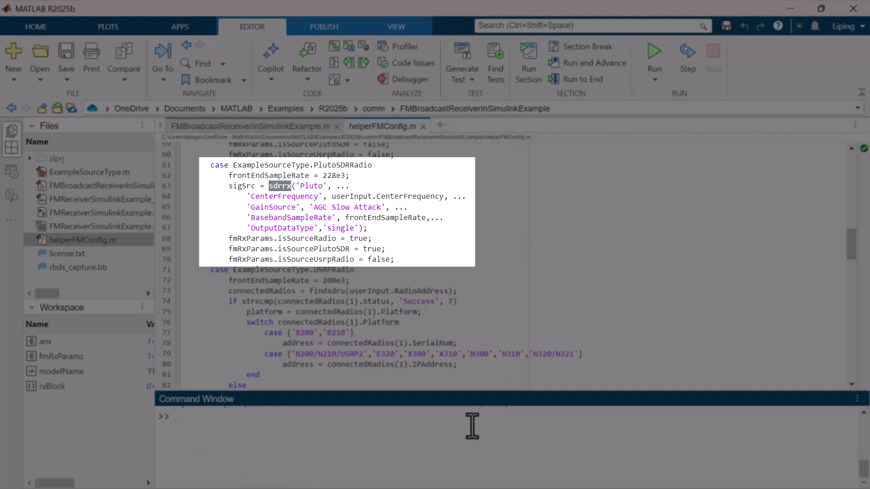
text(help sd)
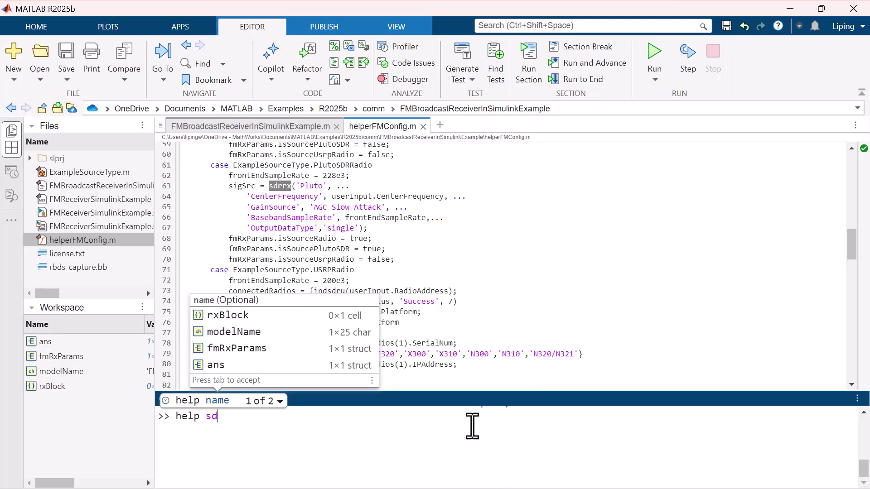
text(rrx)
key(Return)
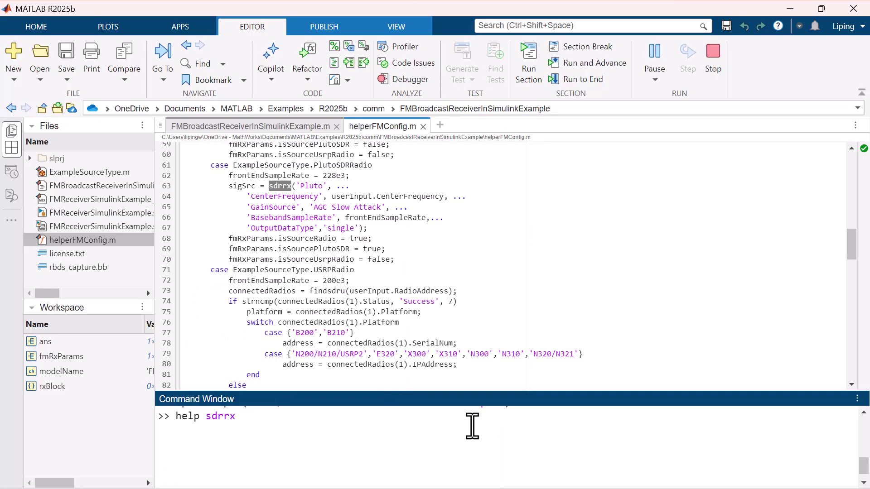
- Review FMBroadcastDemodulator on line 132 and the N = 3840 frame-length settings
scroll(409, 444, down, 10)
scroll(410, 441, up, 8)
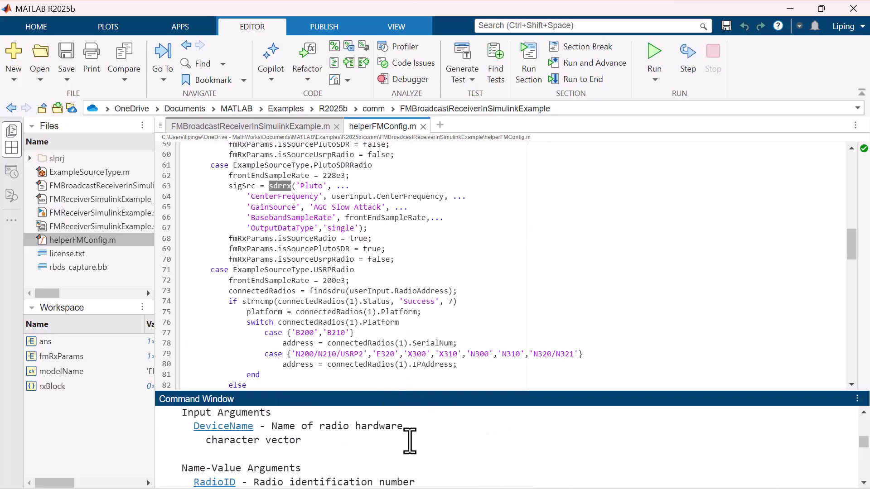
scroll(409, 442, up, 3)
scroll(410, 442, down, 15)
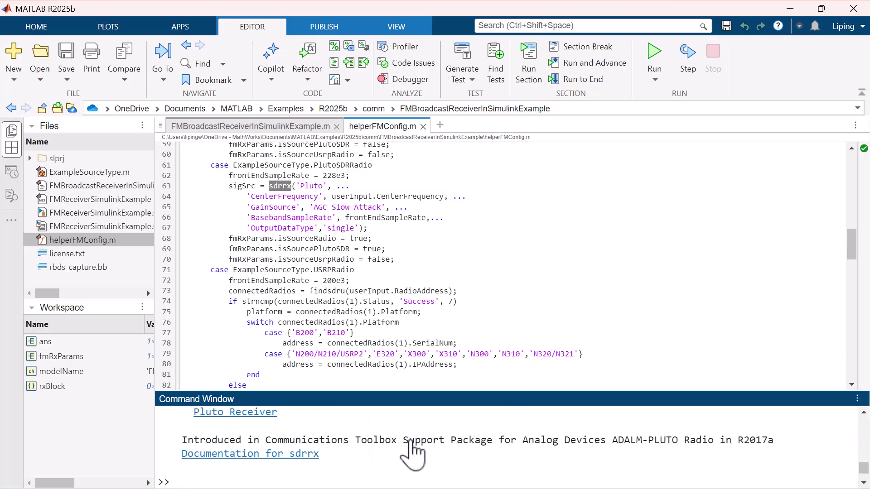
scroll(526, 326, down, 20)
double_click(348, 230)
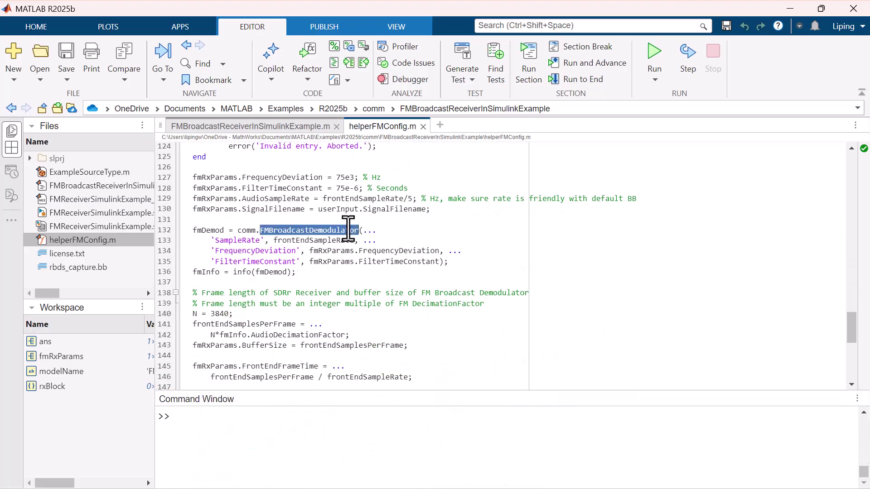
scroll(502, 275, down, 2)
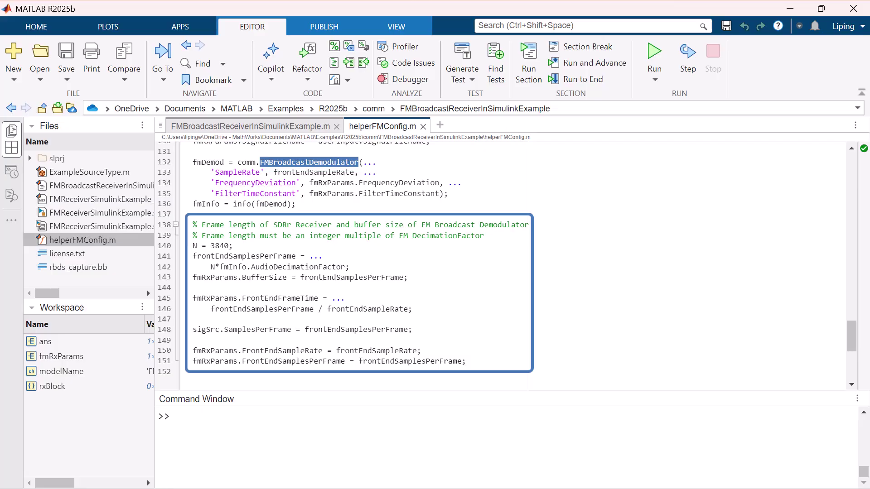
- Set the Center Frequency block to 103.7 MHz, run the receiver live, then stop it
click(666, 483)
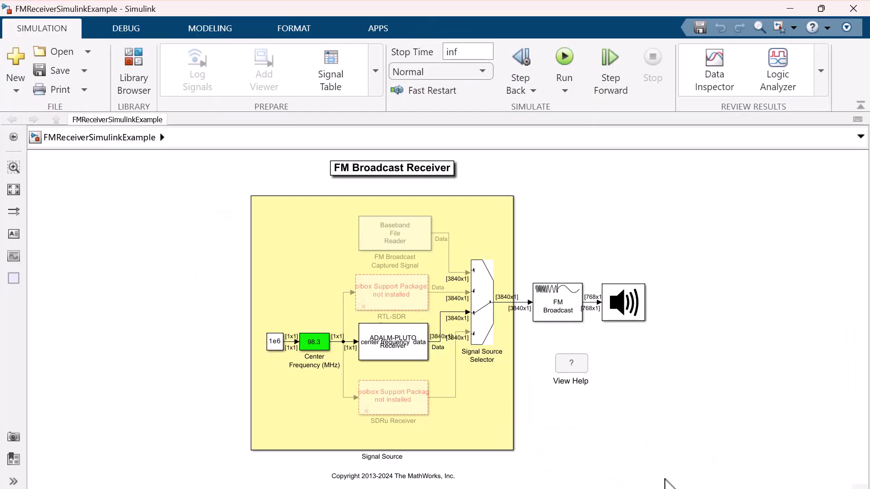
double_click(314, 341)
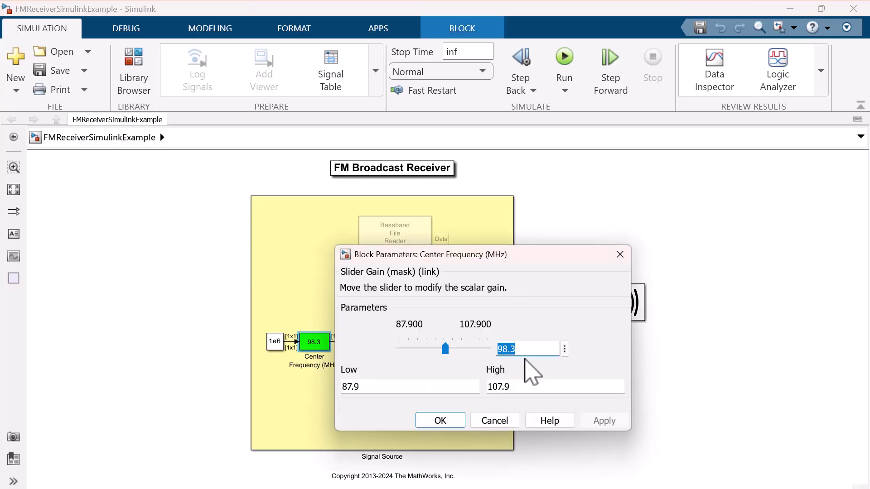
text(103.7)
key(Return)
click(564, 58)
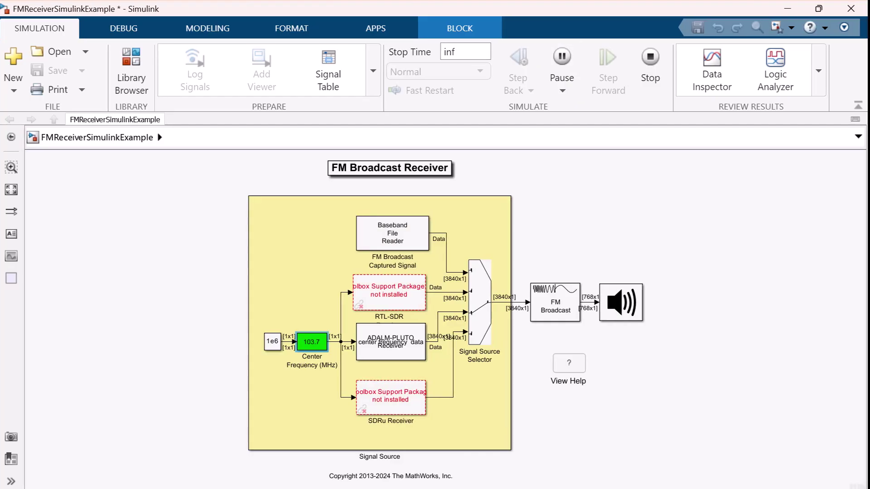
click(658, 76)
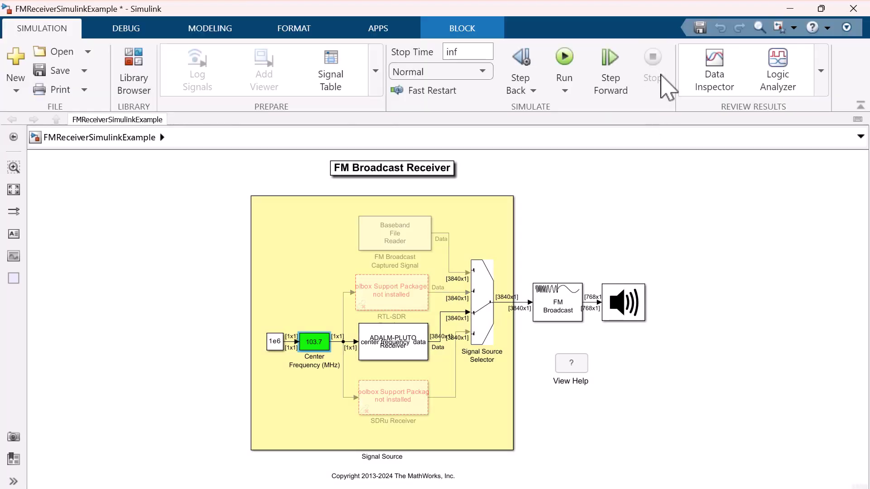